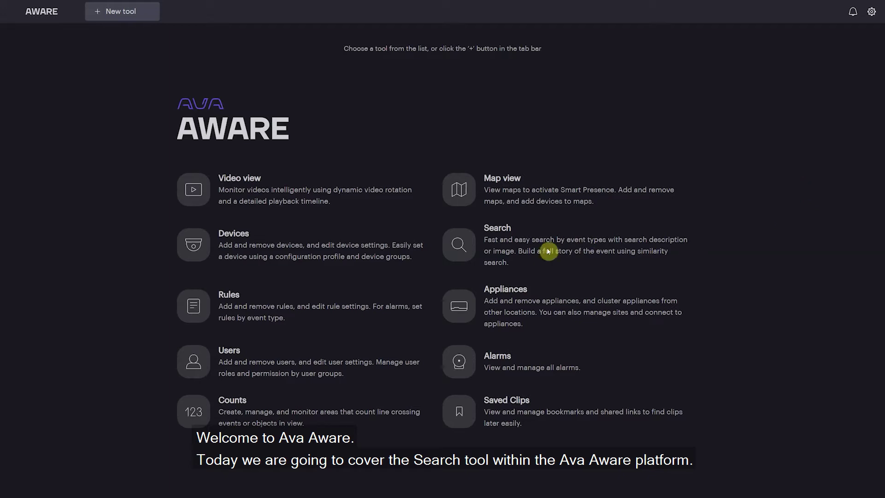
# - Open the Search tool and view the sound types offered for a sound search, leaving without running it
pyautogui.click(453, 243)
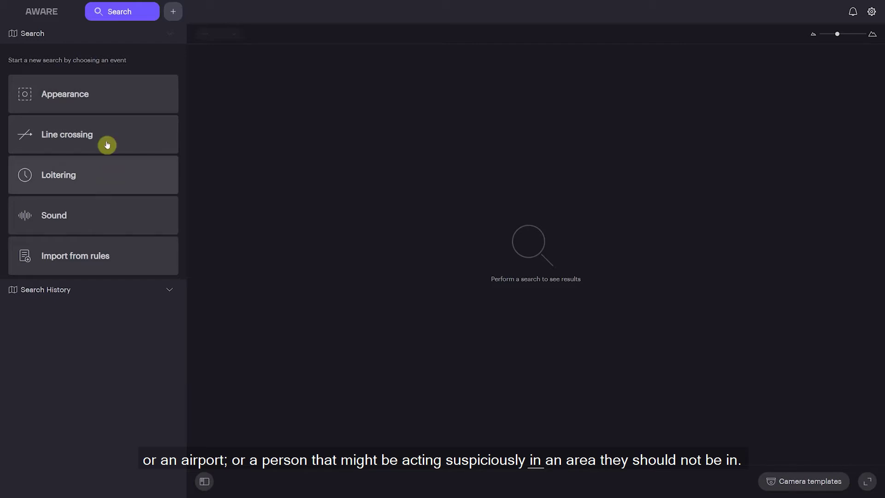
pyautogui.click(78, 215)
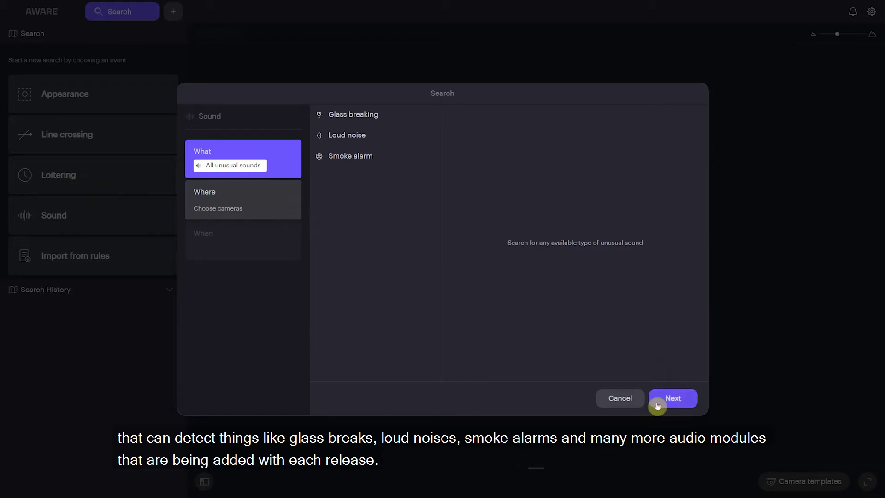
pyautogui.click(622, 400)
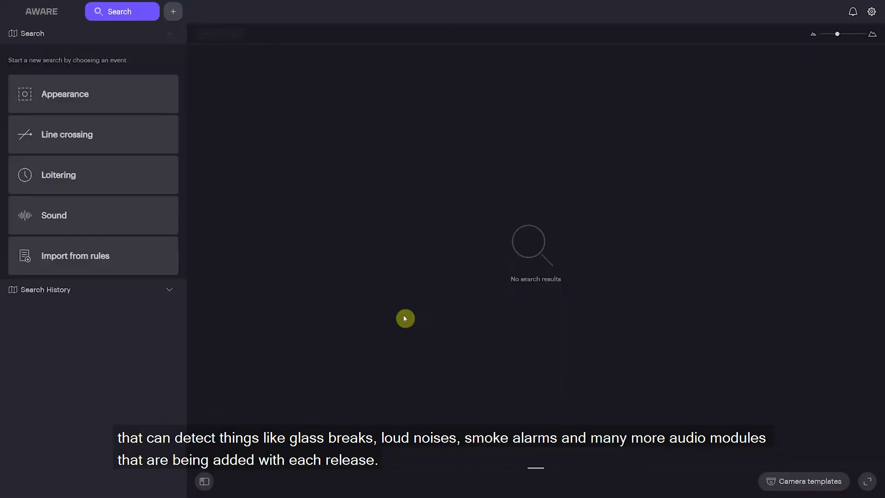
# - Start a line crossing search with Person as the object type
pyautogui.click(94, 140)
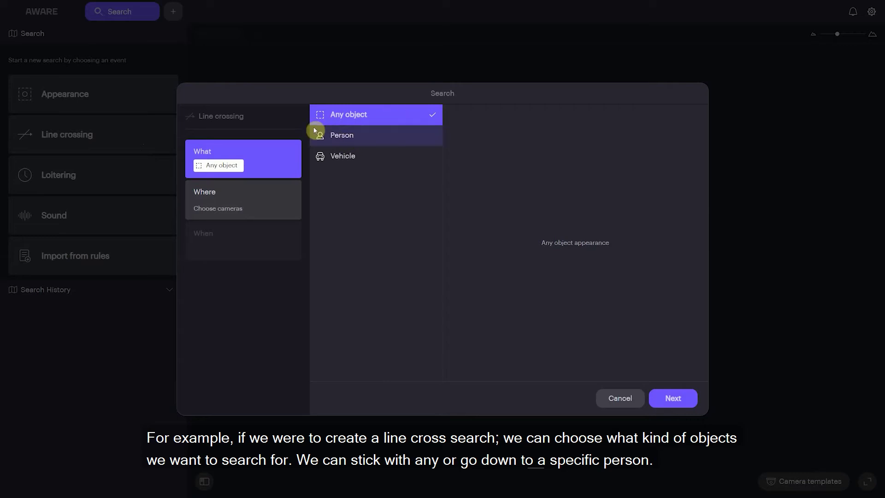
pyautogui.click(343, 137)
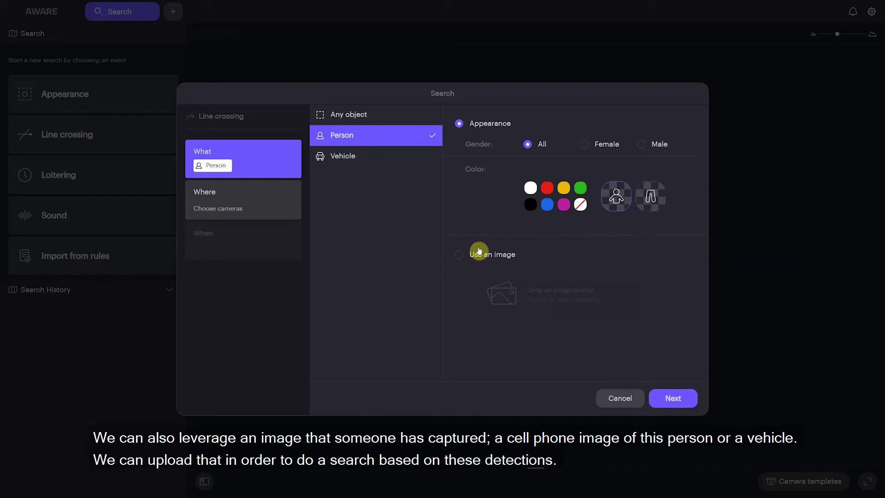
pyautogui.click(340, 157)
pyautogui.click(354, 139)
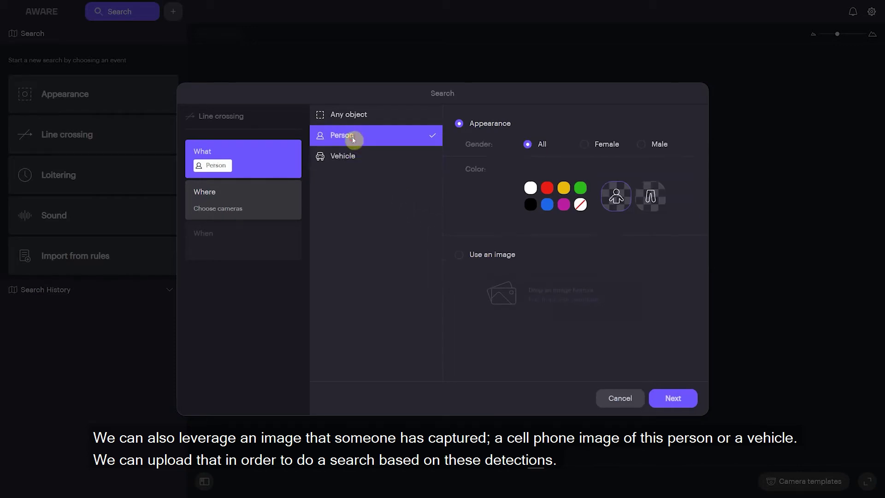
# - Filter the camera list by "park" and add the Parking Back camera to the search locations
pyautogui.click(252, 206)
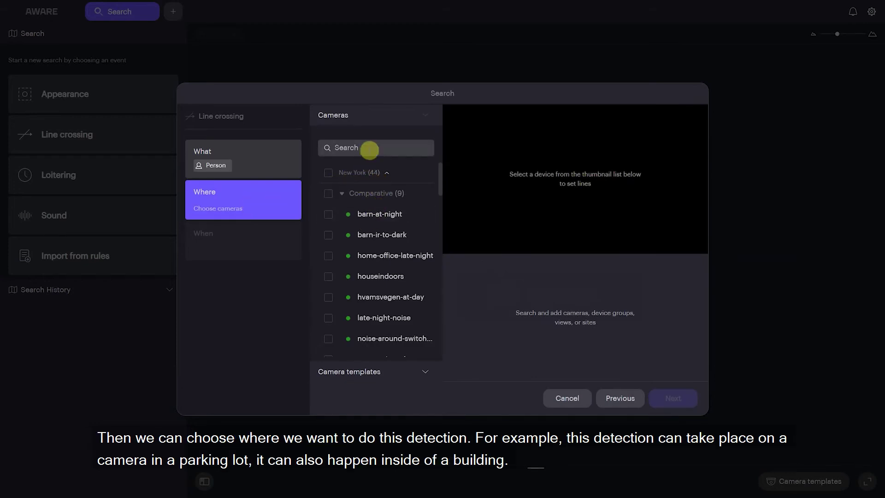
pyautogui.scroll(-10, 374, 221)
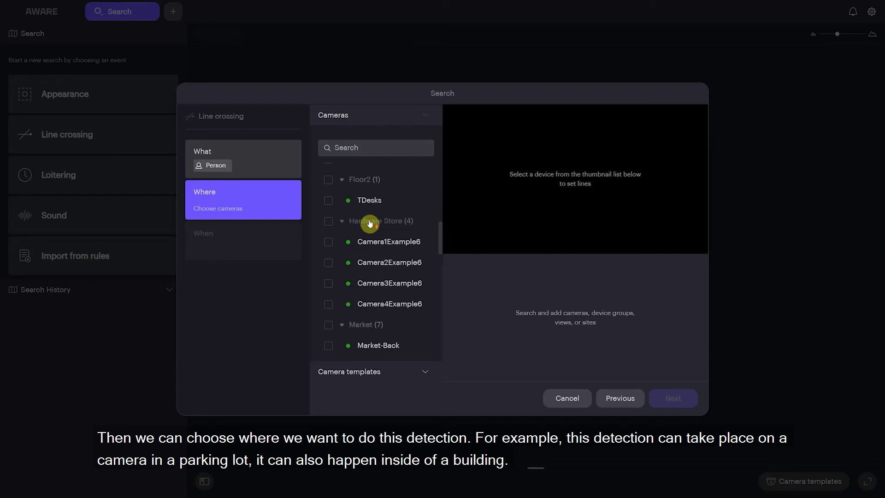
pyautogui.click(364, 147)
pyautogui.write('park')
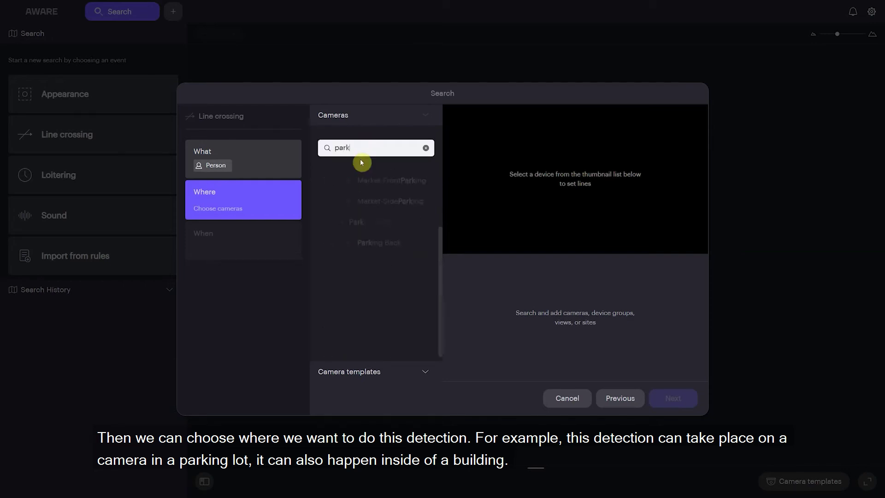
pyautogui.click(364, 242)
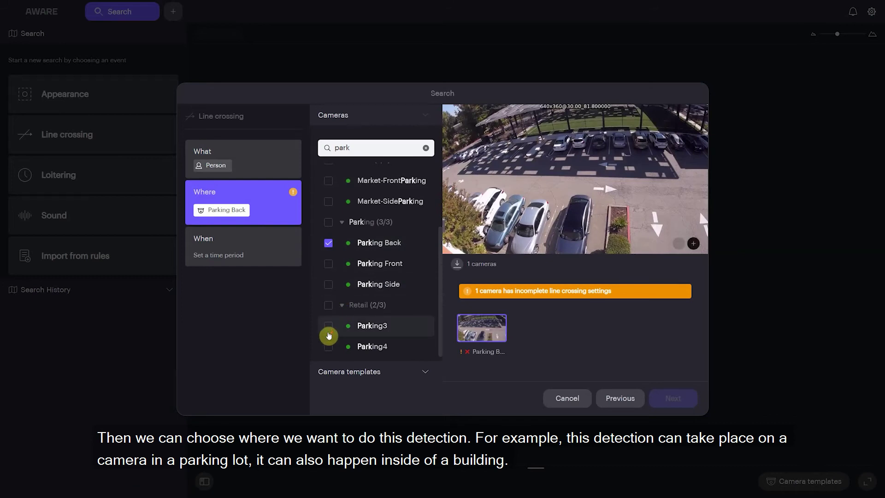
# - Filter the cameras by "reg" and add Market-Register to the search locations
pyautogui.scroll(3, 339, 251)
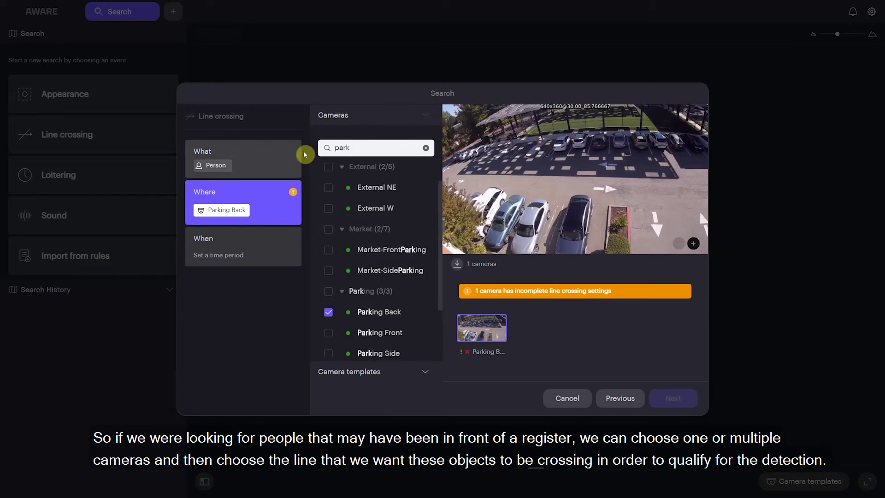
pyautogui.doubleClick(347, 147)
pyautogui.write('reg')
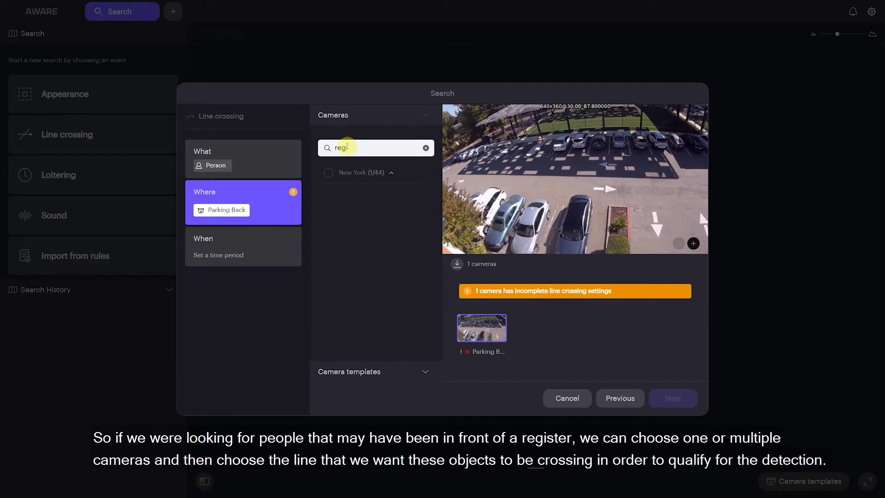
pyautogui.click(365, 214)
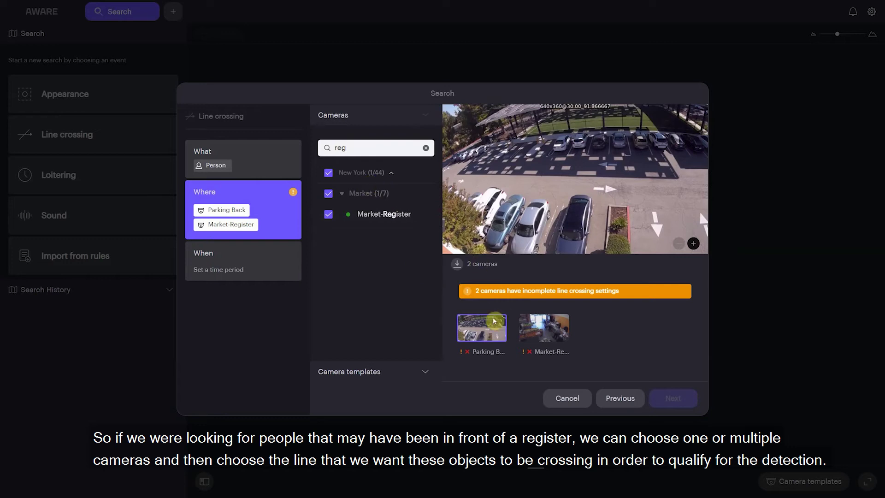
# - Draw a vertical crossing line across the Parking Back lane and one inside the Market-Register doorway, disabling the entering direction on the doorway line
pyautogui.moveTo(495, 334)
pyautogui.moveTo(614, 147); pyautogui.dragTo(610, 224)
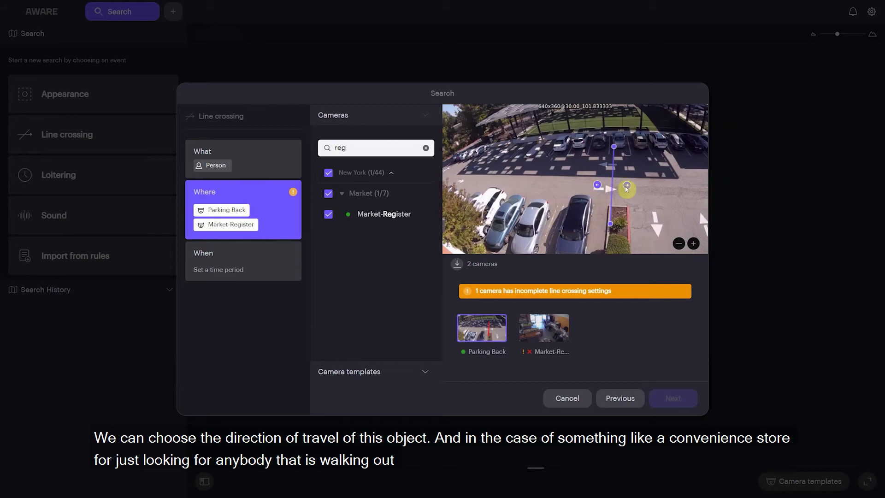
pyautogui.click(548, 337)
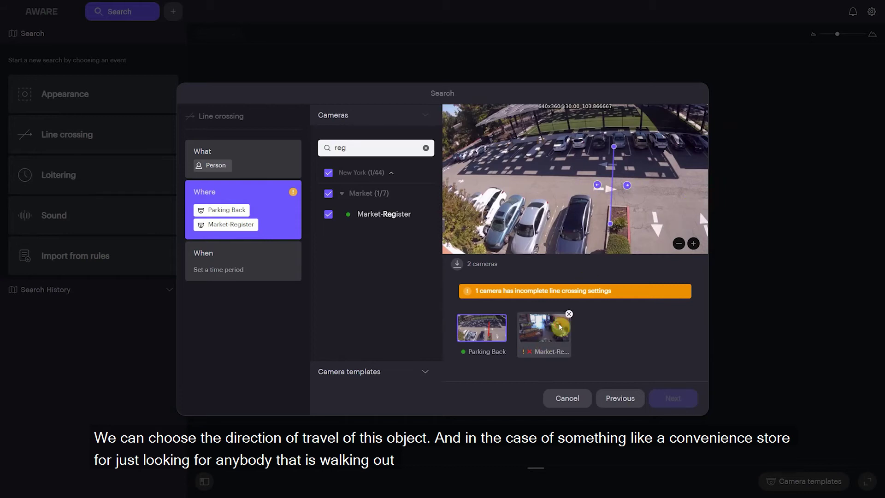
pyautogui.moveTo(525, 158); pyautogui.dragTo(574, 151)
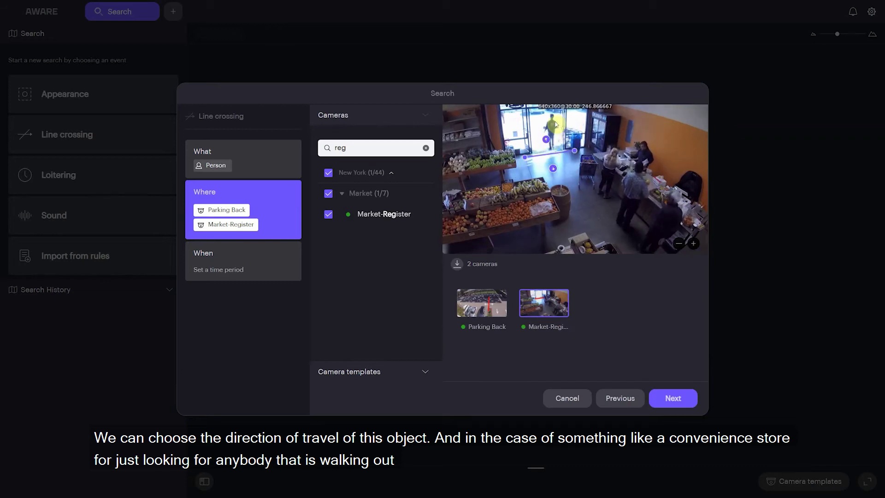
pyautogui.click(552, 169)
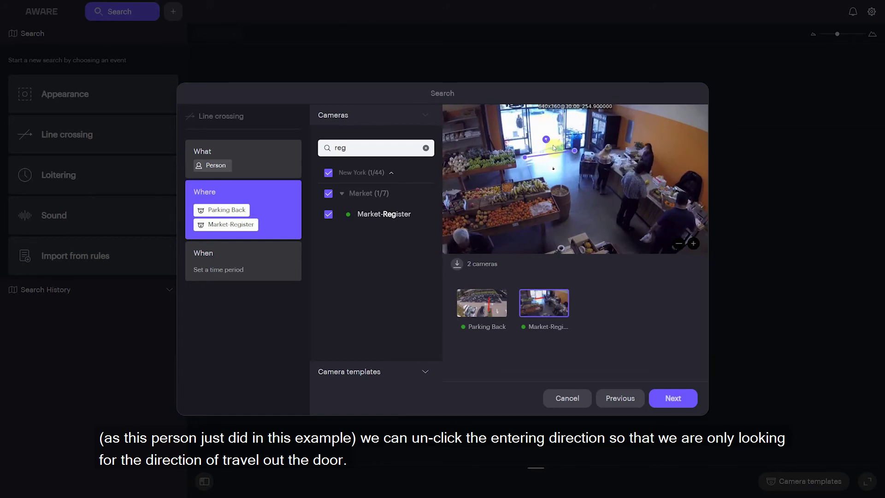
# - Set the search period to the last 30 minutes and run the line crossing search
pyautogui.click(667, 395)
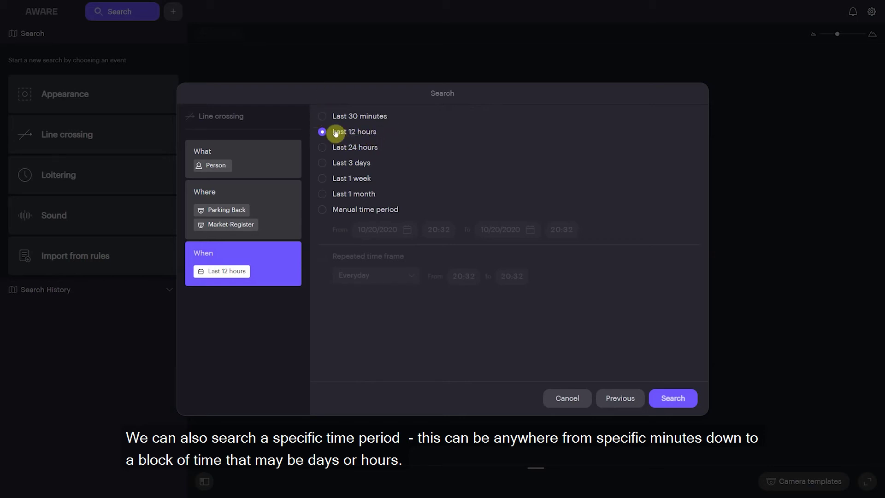
pyautogui.click(322, 117)
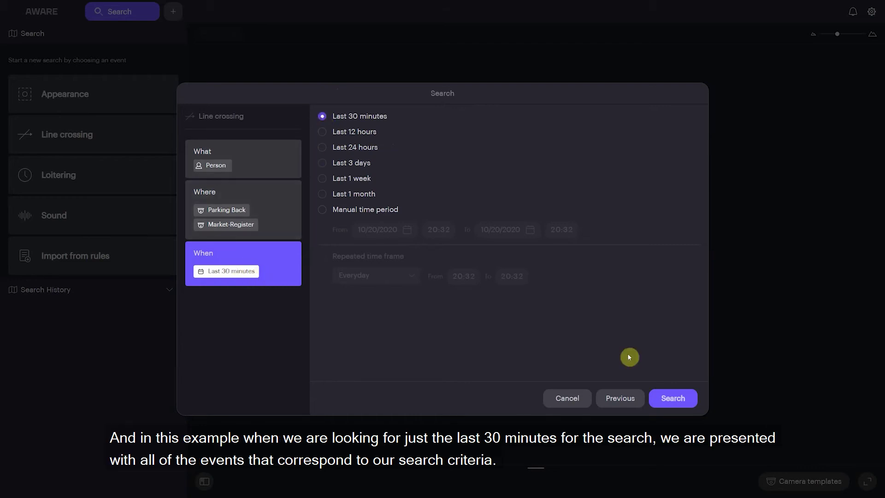
pyautogui.click(681, 399)
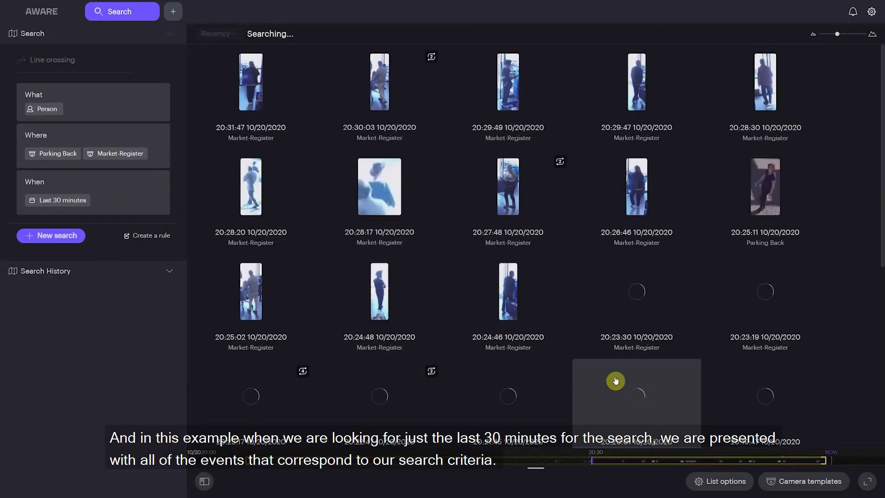
# - Review the line crossing results, playing the 20:27:48 Market-Register clip alongside the market floor plan, then close the clip
pyautogui.moveTo(565, 307)
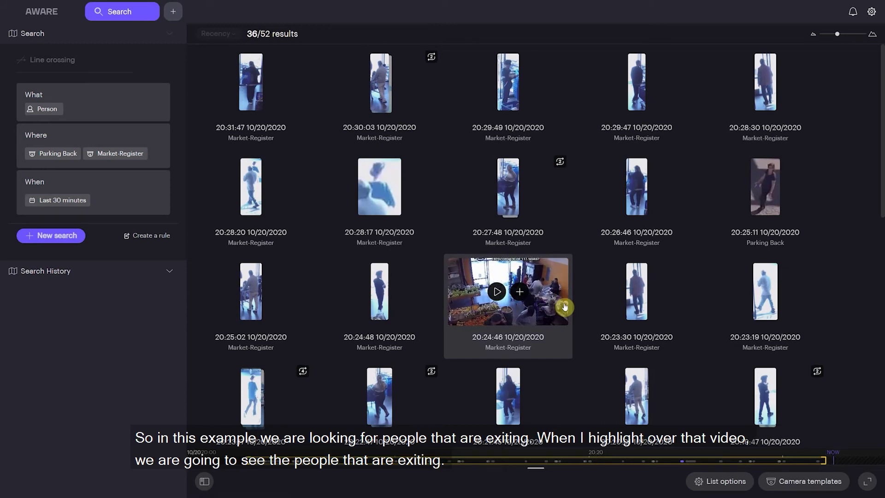
pyautogui.moveTo(560, 126)
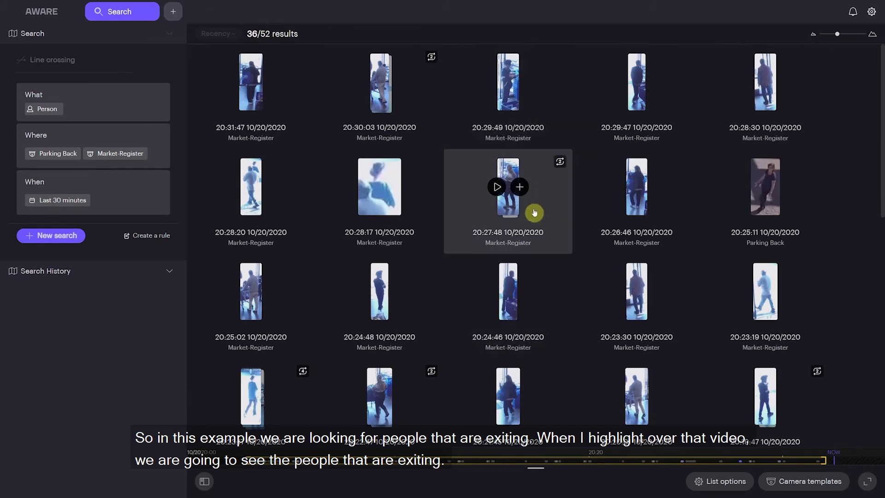
pyautogui.moveTo(529, 211)
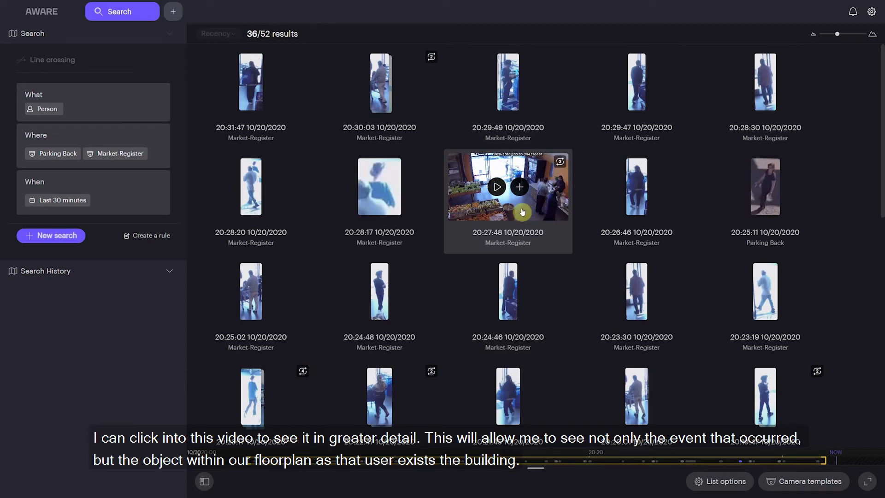
pyautogui.click(495, 189)
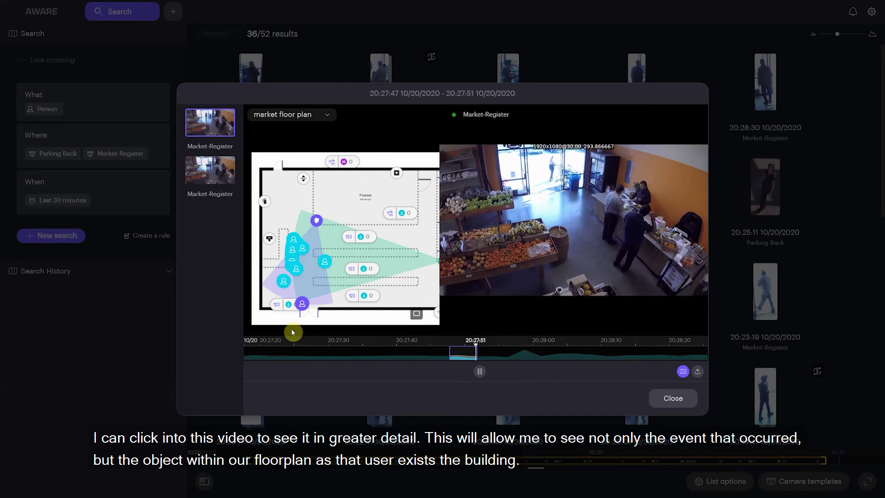
pyautogui.press('space')
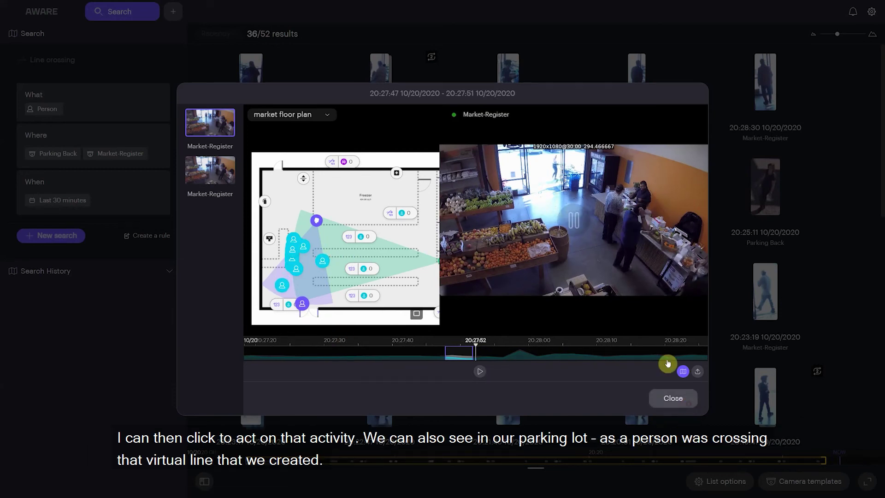
pyautogui.click(673, 398)
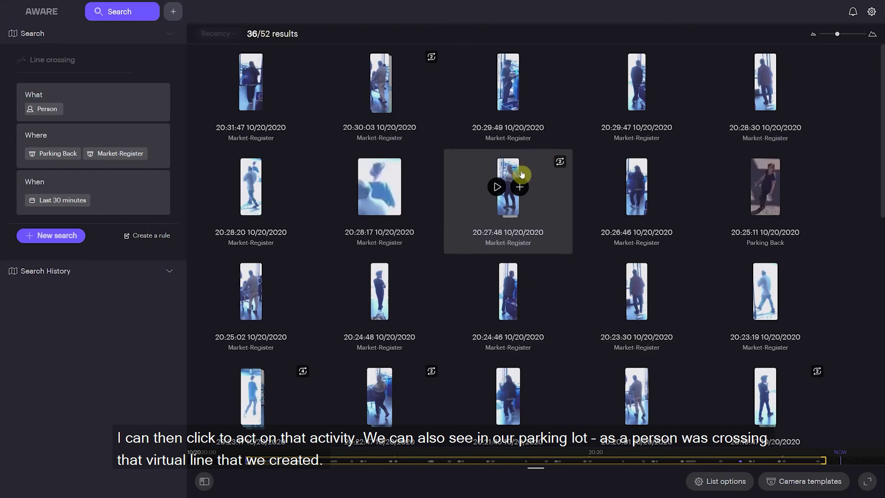
pyautogui.moveTo(769, 191)
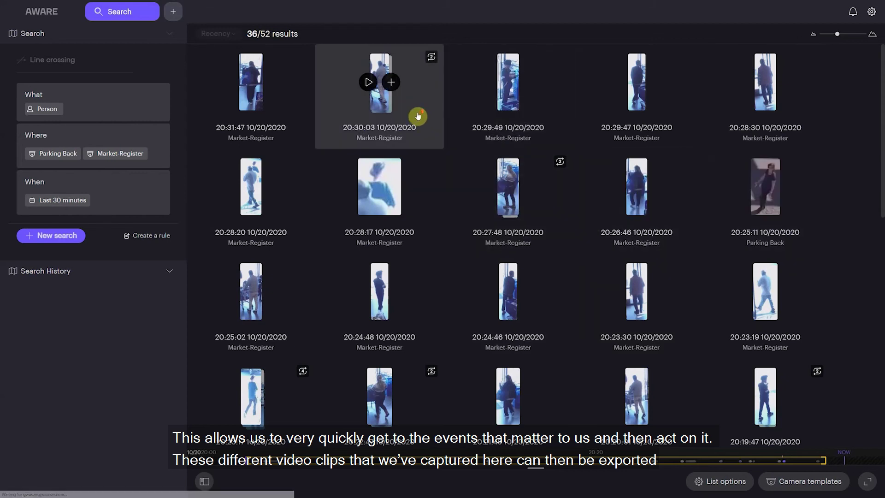
# - Add the 20:30:03, 20:29:49 and 20:28:30 Market-Register clips to the selected videos and show their export and sharing options
pyautogui.moveTo(417, 118)
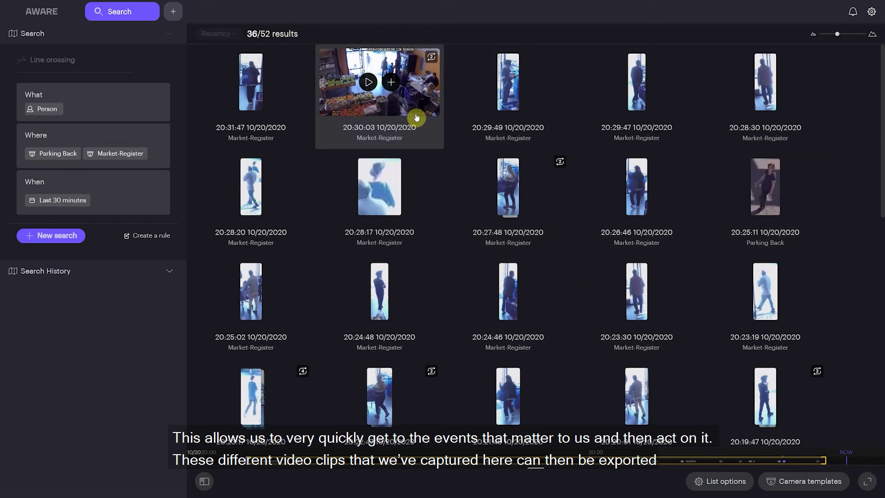
pyautogui.click(393, 82)
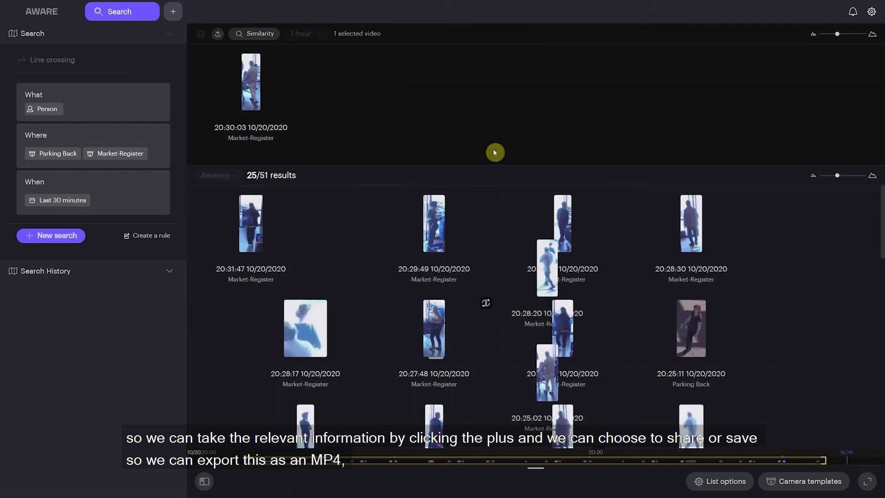
pyautogui.click(393, 225)
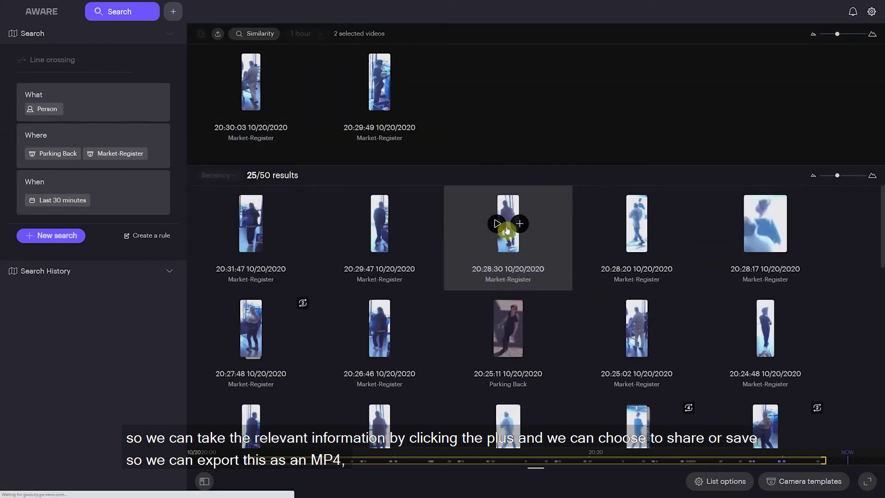
pyautogui.click(532, 224)
pyautogui.click(219, 36)
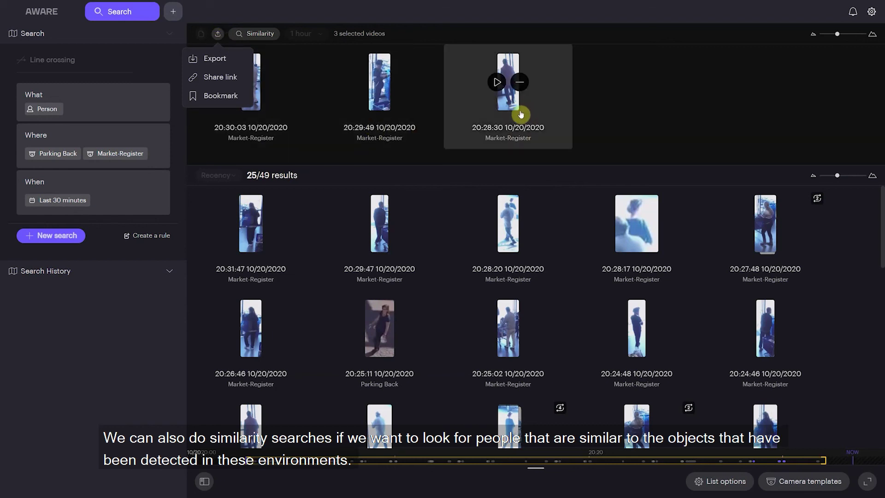
pyautogui.moveTo(518, 112)
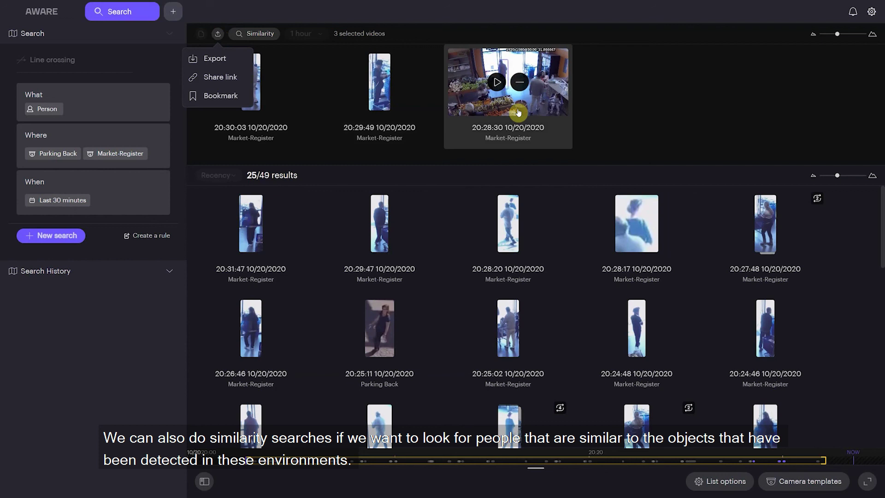